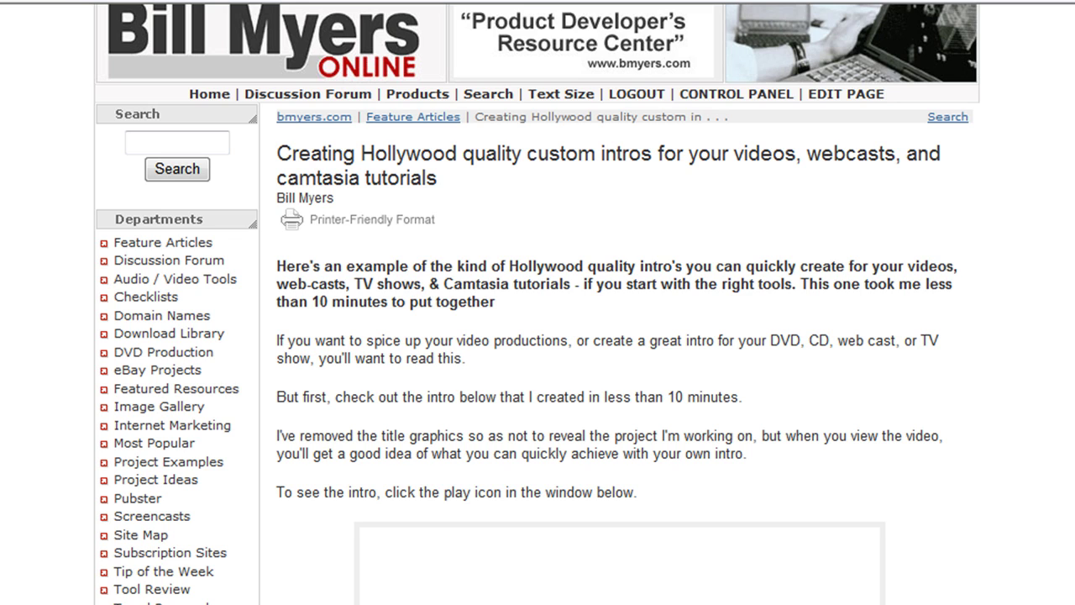
Scroll the article down until the embedded intro video player and its control bar are visible
{"action": "scroll", "coordinate": [537, 304], "scroll_direction": "up", "scroll_amount": 1}
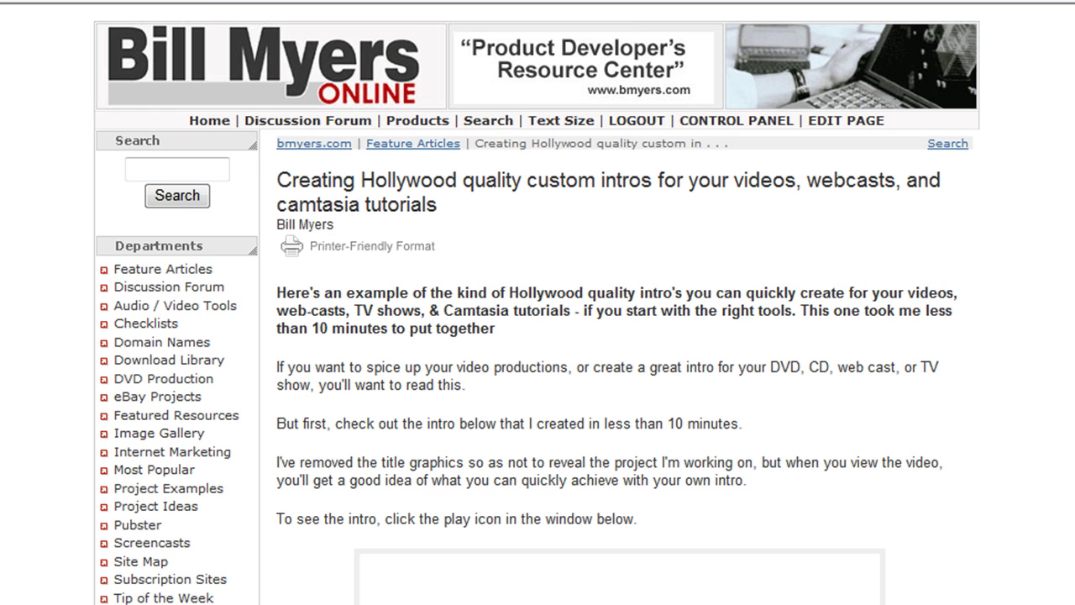
{"action": "scroll", "coordinate": [538, 307], "scroll_direction": "down", "scroll_amount": 5}
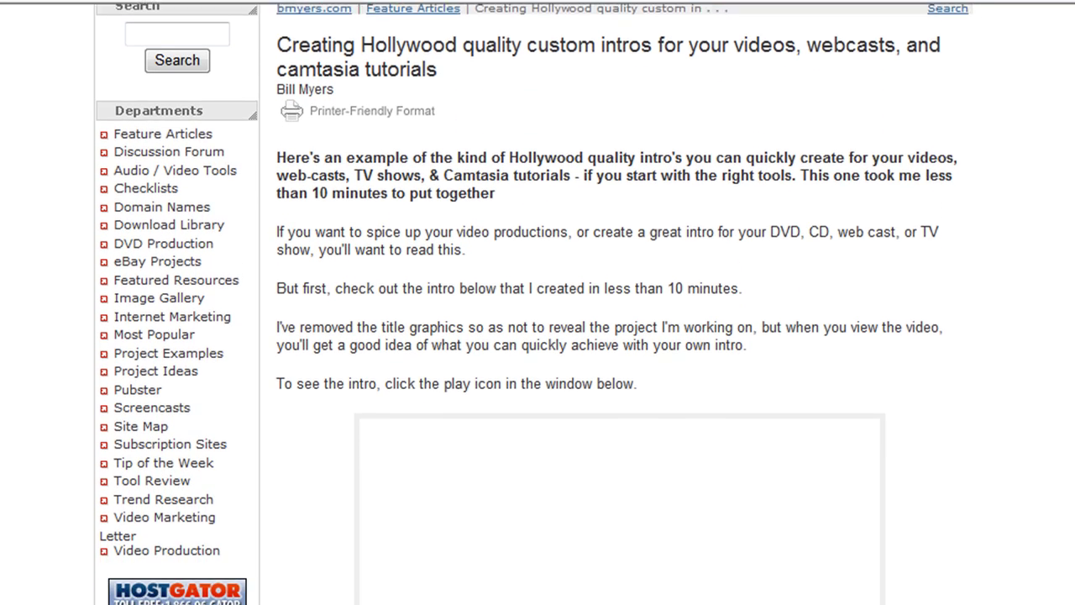
{"action": "scroll", "coordinate": [537, 307], "scroll_direction": "down", "scroll_amount": 4}
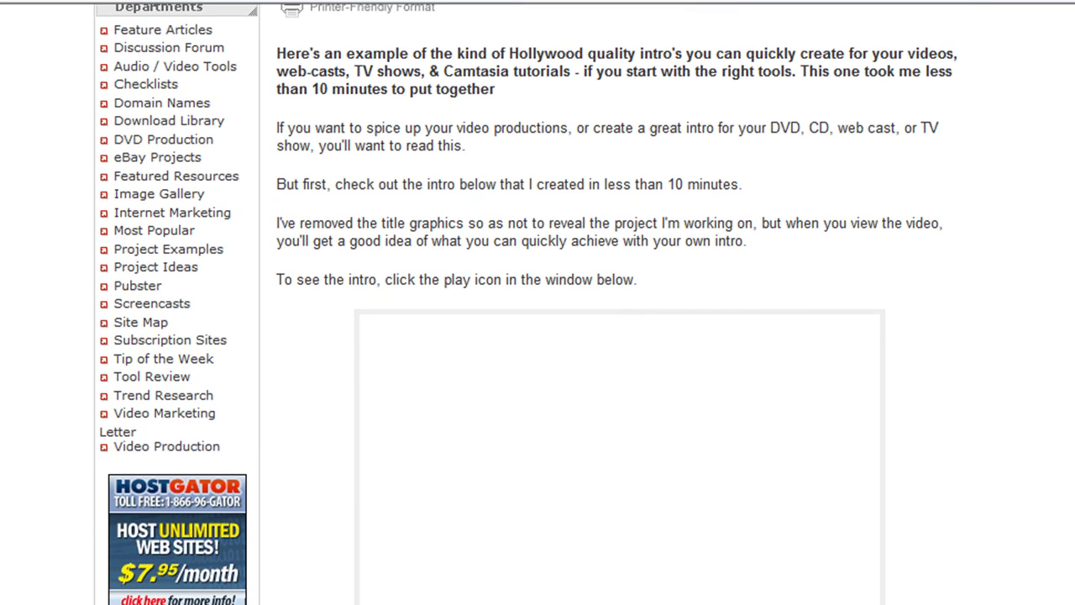
{"action": "scroll", "coordinate": [537, 307], "scroll_direction": "down", "scroll_amount": 3}
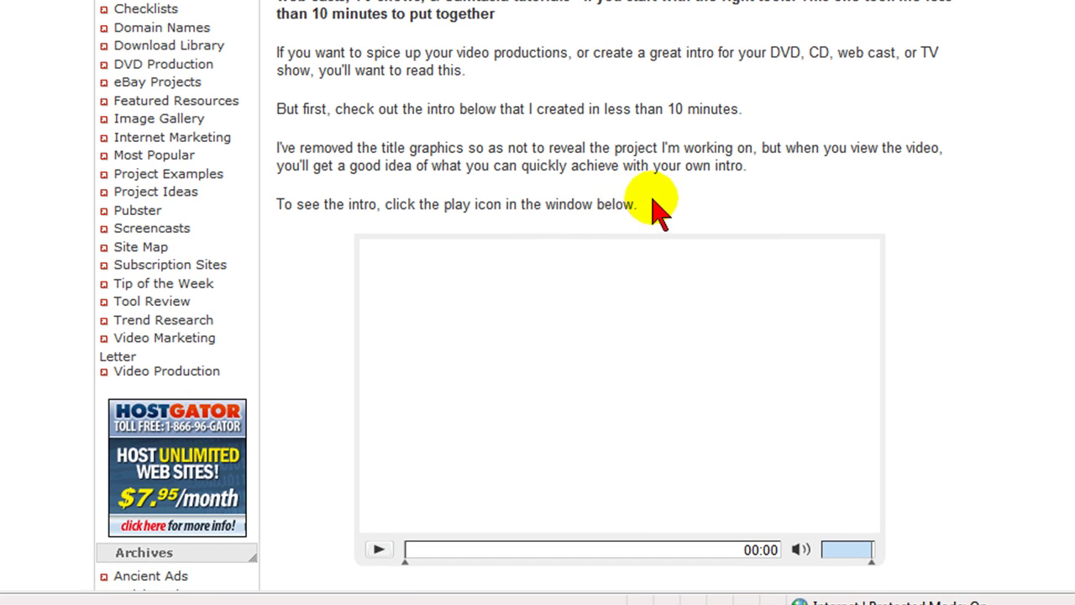
Play the embedded intro video and pause it at 00:08 on the director's chair scene
{"action": "left_click", "coordinate": [380, 552]}
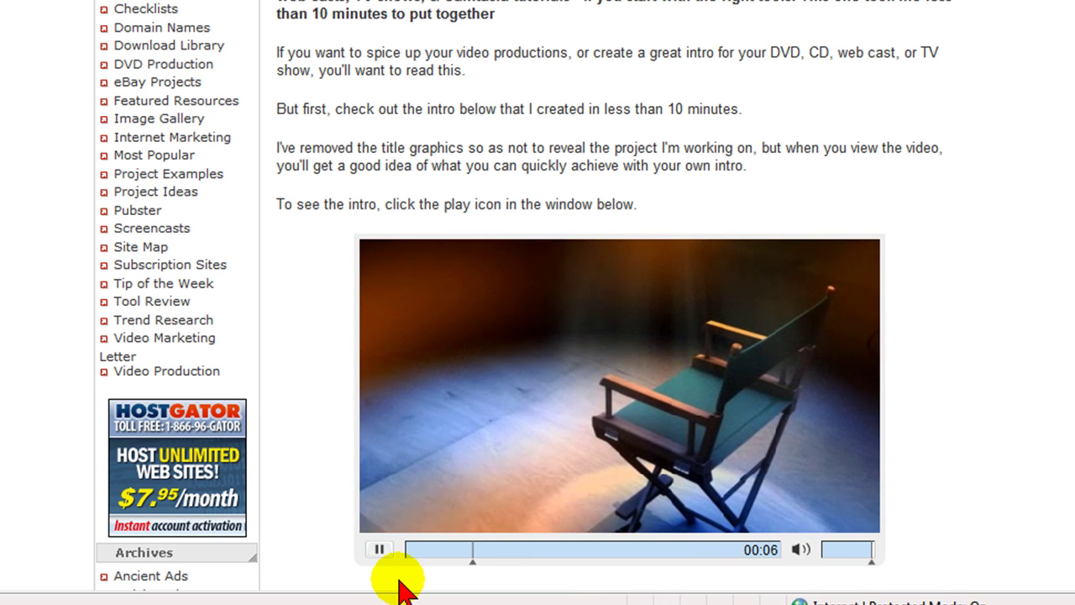
{"action": "left_click", "coordinate": [380, 551]}
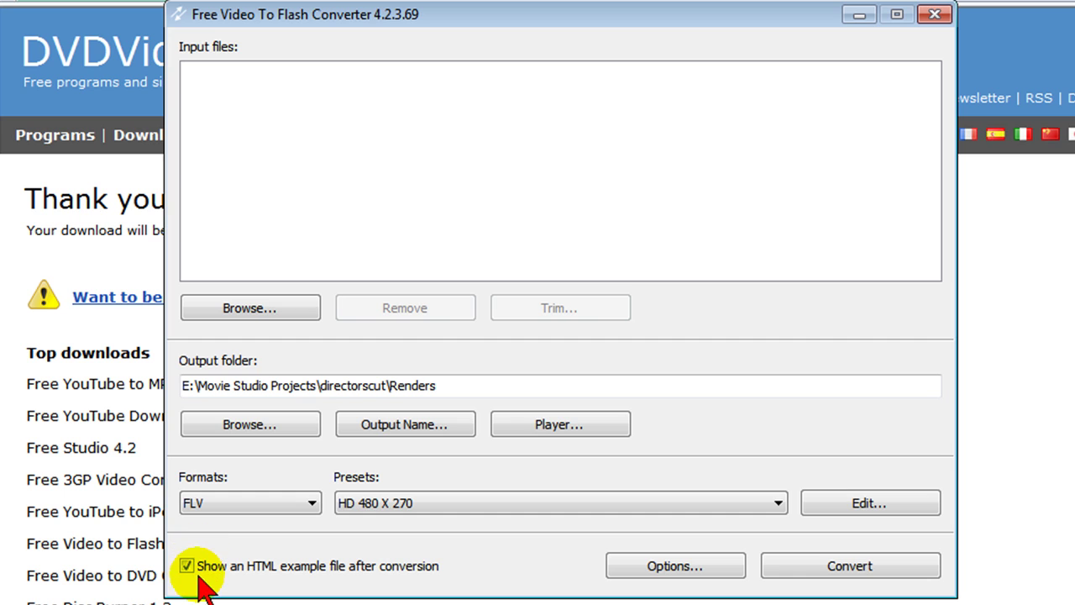
Add directorscut.avi from the Renders folder as the input file
{"action": "left_click", "coordinate": [244, 309]}
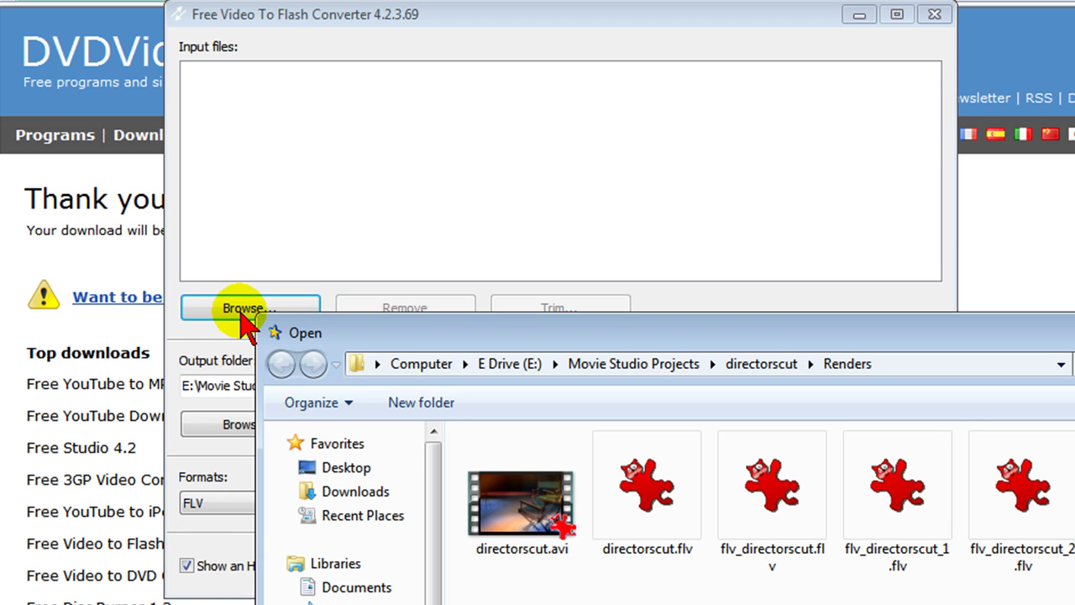
{"action": "left_click", "coordinate": [547, 502]}
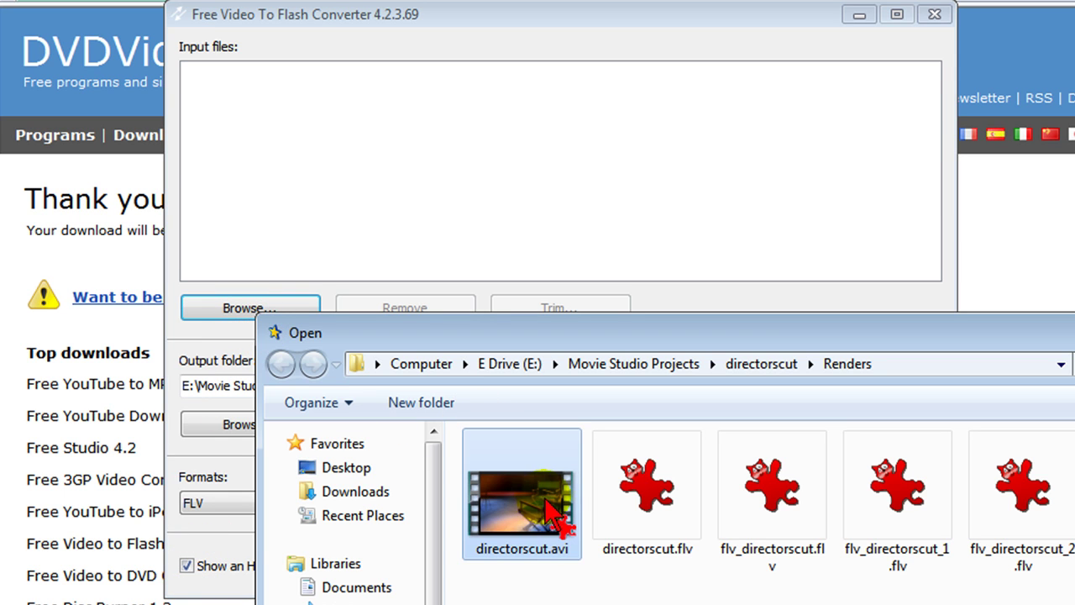
{"action": "double_click", "coordinate": [547, 503]}
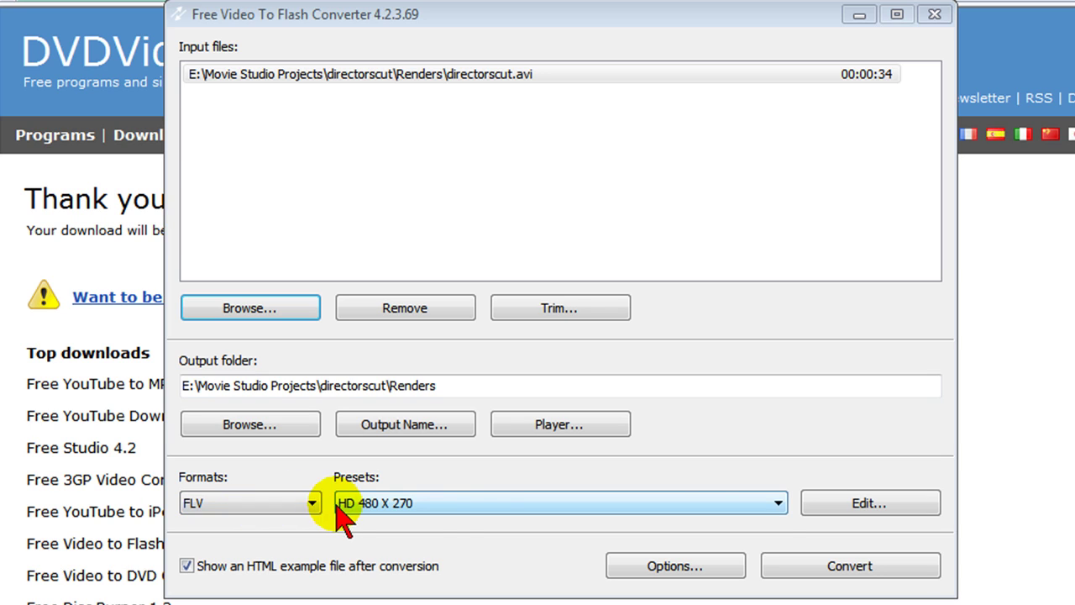
Convert directorscut.avi to FLV using the HD 480 X 270 preset and dismiss the success message
{"action": "left_click", "coordinate": [777, 504]}
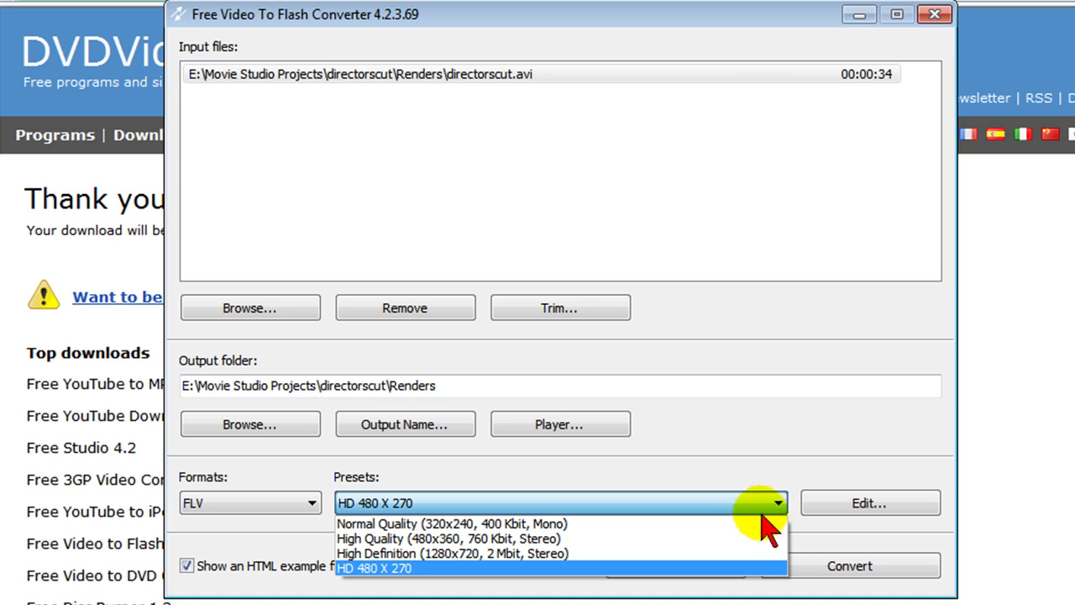
{"action": "left_click", "coordinate": [667, 569]}
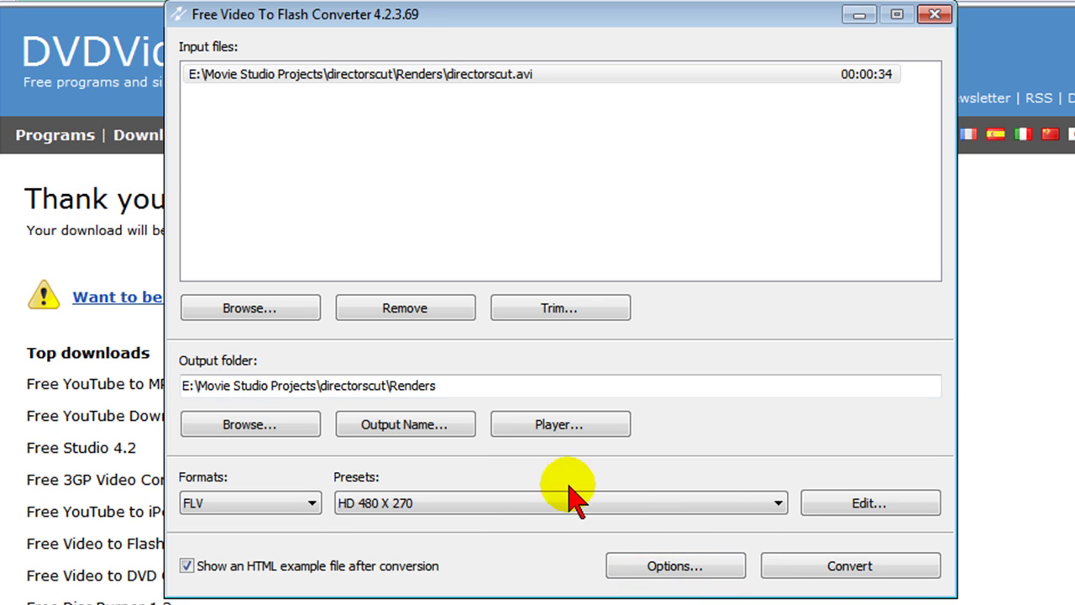
{"action": "left_click", "coordinate": [840, 565]}
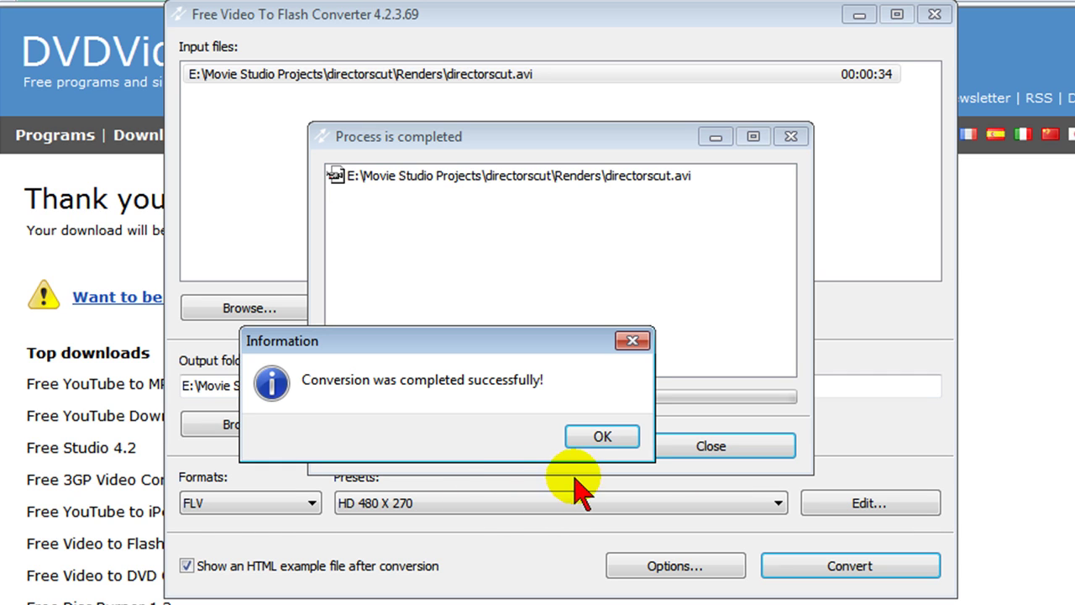
{"action": "left_click", "coordinate": [595, 437]}
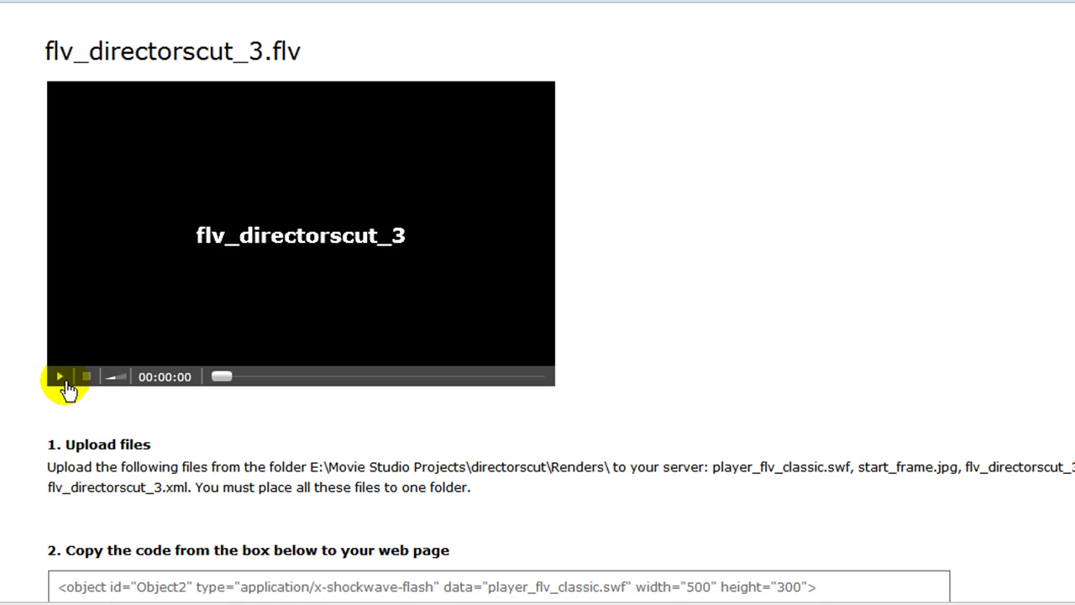
Play and pause the converted FLV, rewind it to 00:00:10, then scroll down to the embed code
{"action": "left_click", "coordinate": [66, 383]}
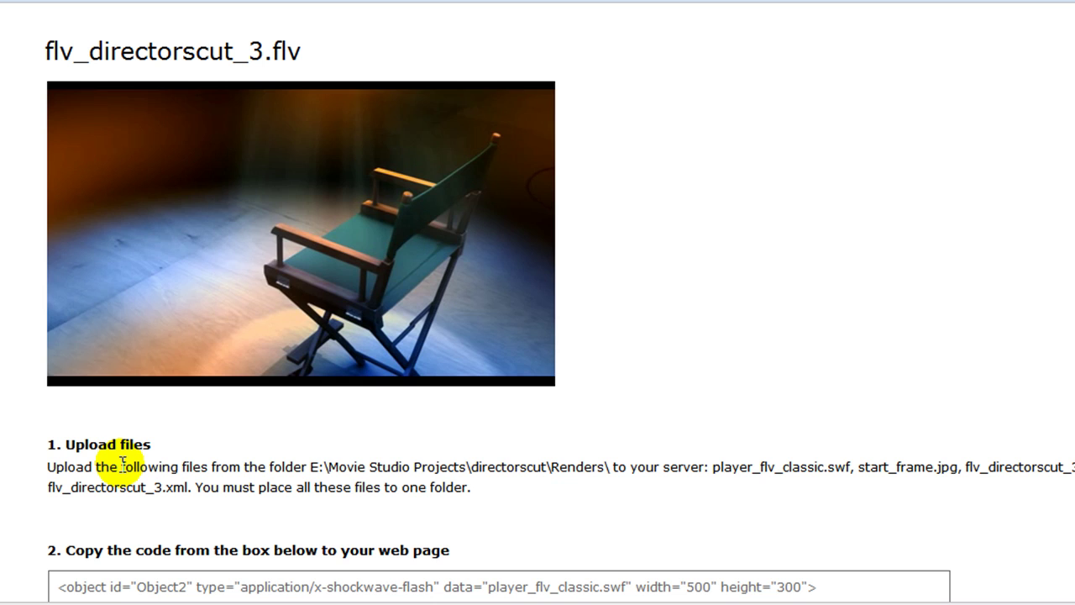
{"action": "mouse_move", "coordinate": [106, 395]}
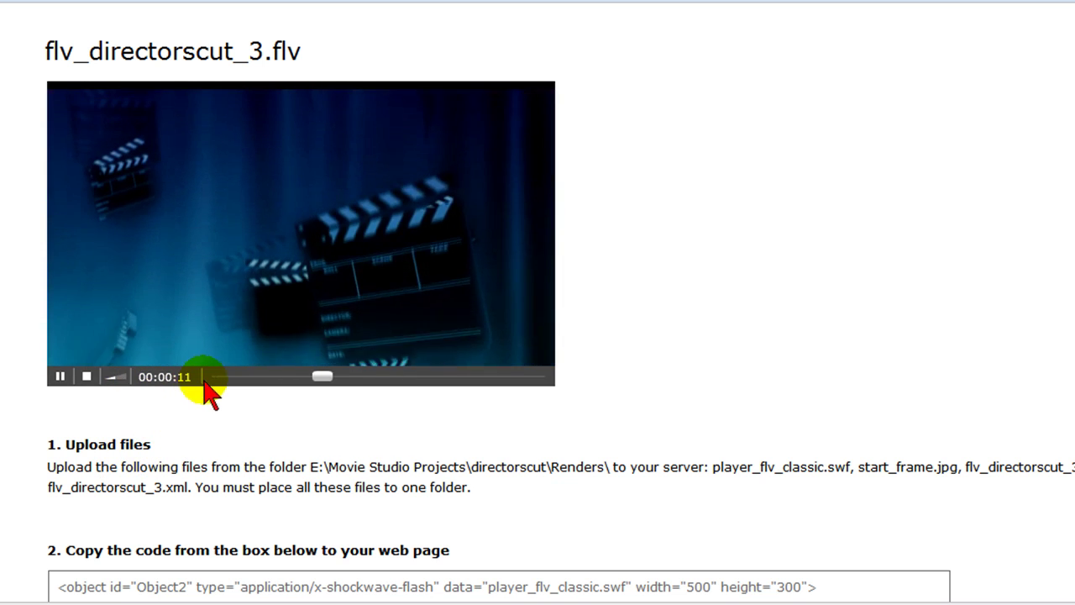
{"action": "left_click", "coordinate": [60, 376]}
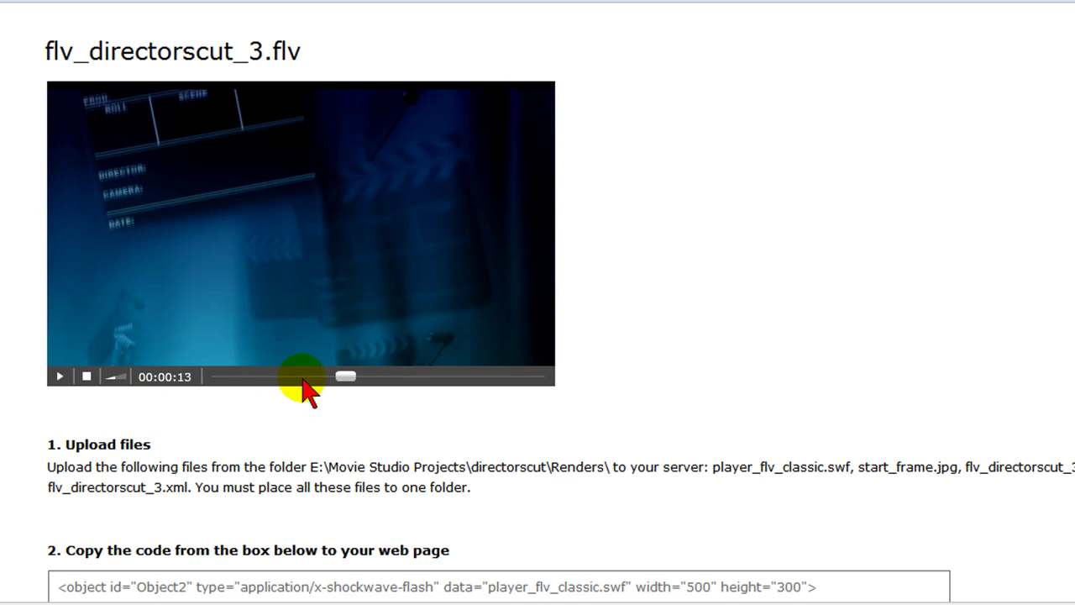
{"action": "left_click_drag", "start_coordinate": [345, 376], "coordinate": [316, 377]}
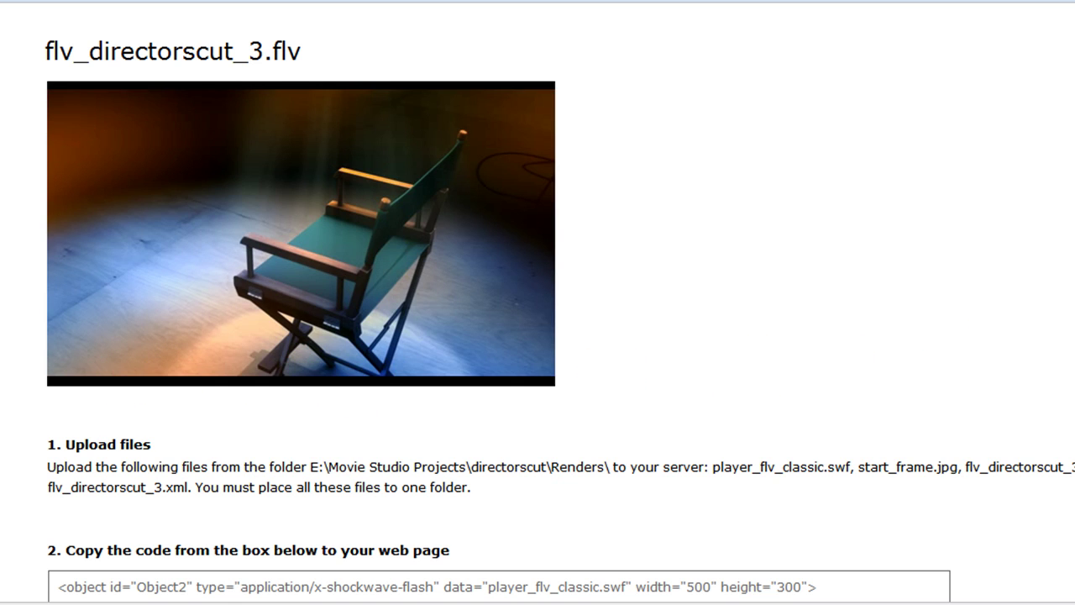
{"action": "scroll", "coordinate": [939, 340], "scroll_direction": "down", "scroll_amount": 3}
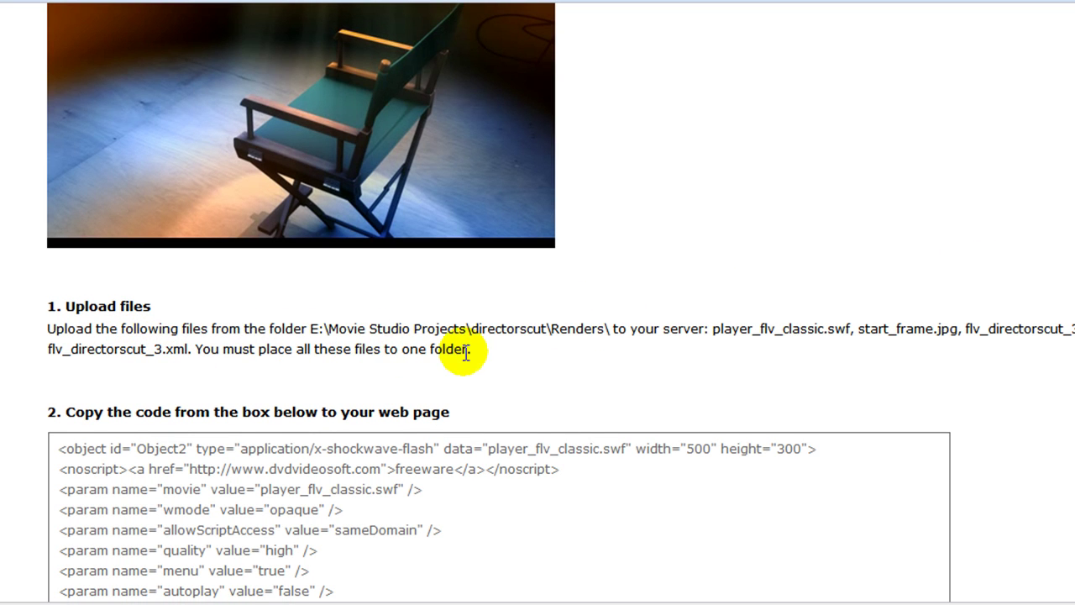
{"action": "scroll", "coordinate": [1068, 352], "scroll_direction": "down", "scroll_amount": 4}
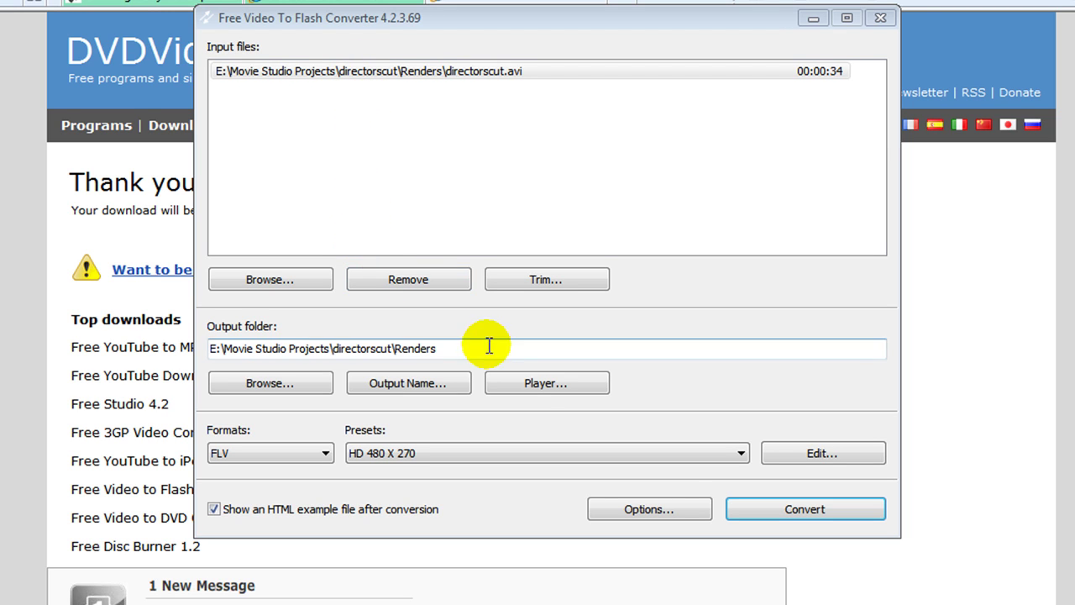
In the Flash player settings, try the Mini and Classic player types before settling on Maxi
{"action": "left_click", "coordinate": [543, 392]}
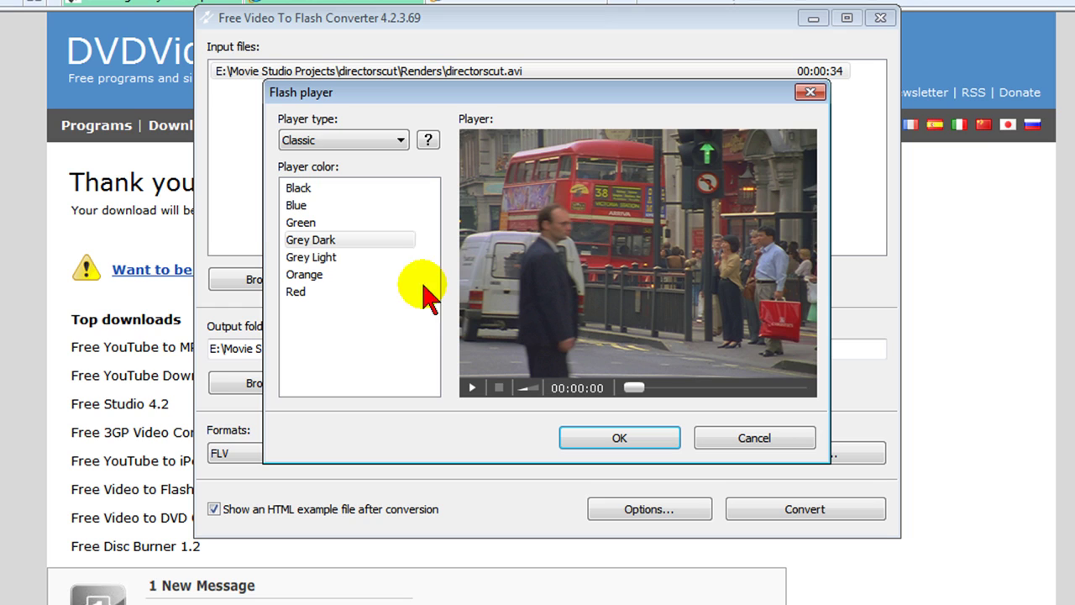
{"action": "left_click", "coordinate": [395, 140]}
{"action": "left_click", "coordinate": [374, 159]}
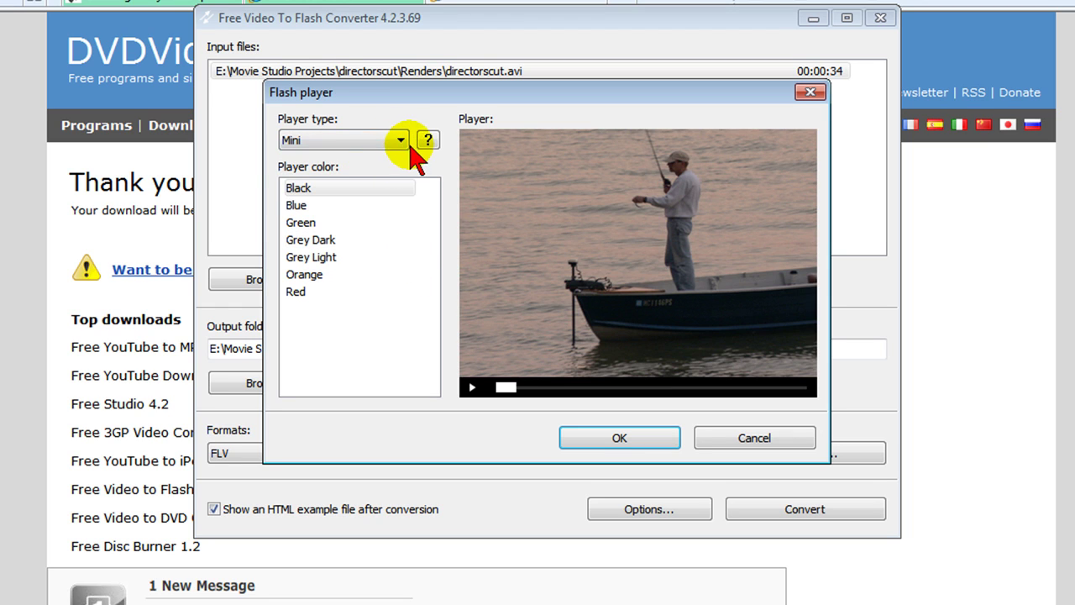
{"action": "left_click", "coordinate": [400, 140]}
{"action": "left_click", "coordinate": [380, 171]}
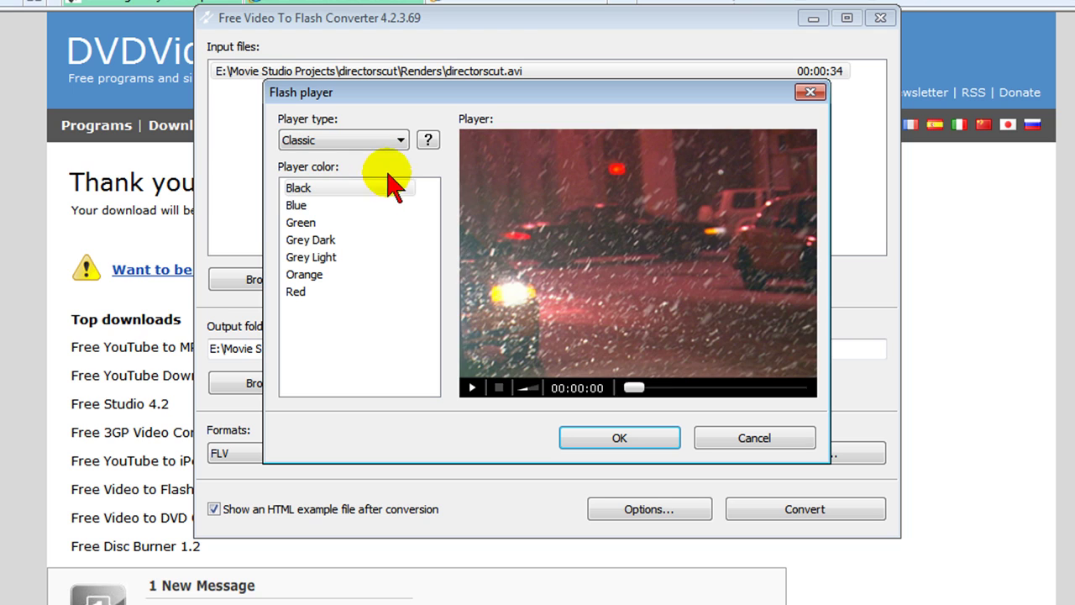
{"action": "scroll", "coordinate": [401, 143], "scroll_direction": "down", "scroll_amount": 1}
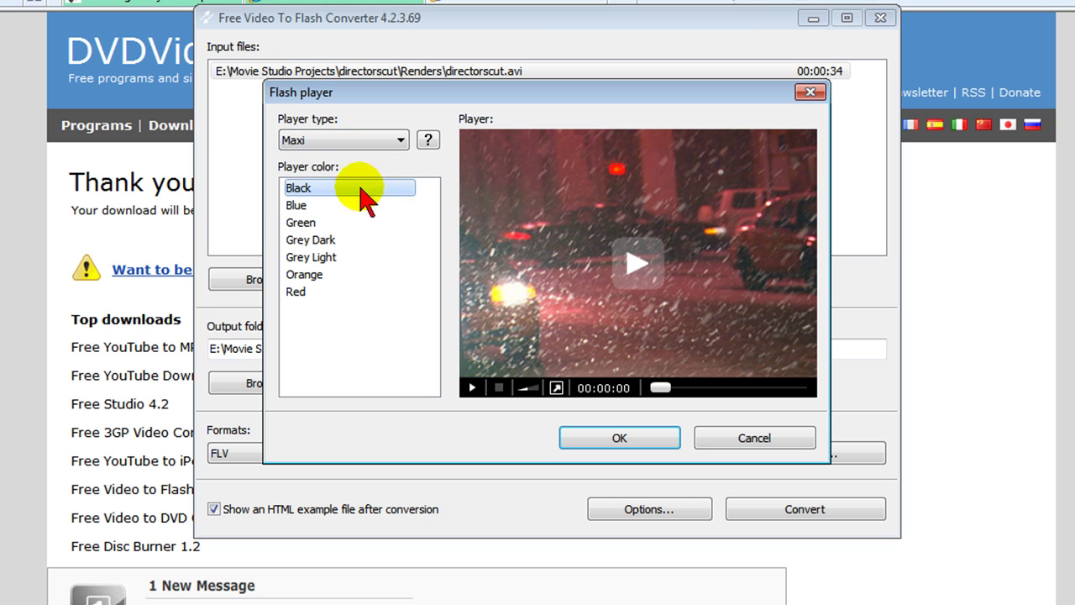
Preview the Blue, Green, Grey, Orange and Red colours, then confirm the Blue colour
{"action": "left_click", "coordinate": [307, 208]}
{"action": "left_click", "coordinate": [307, 222]}
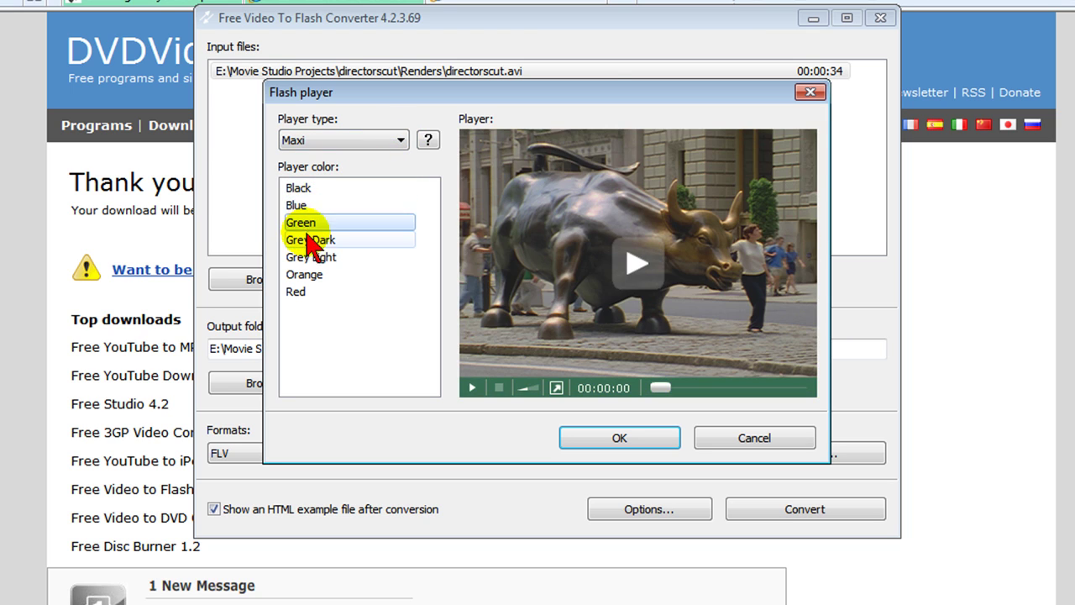
{"action": "left_click", "coordinate": [311, 241]}
{"action": "left_click", "coordinate": [311, 257]}
{"action": "left_click", "coordinate": [304, 275]}
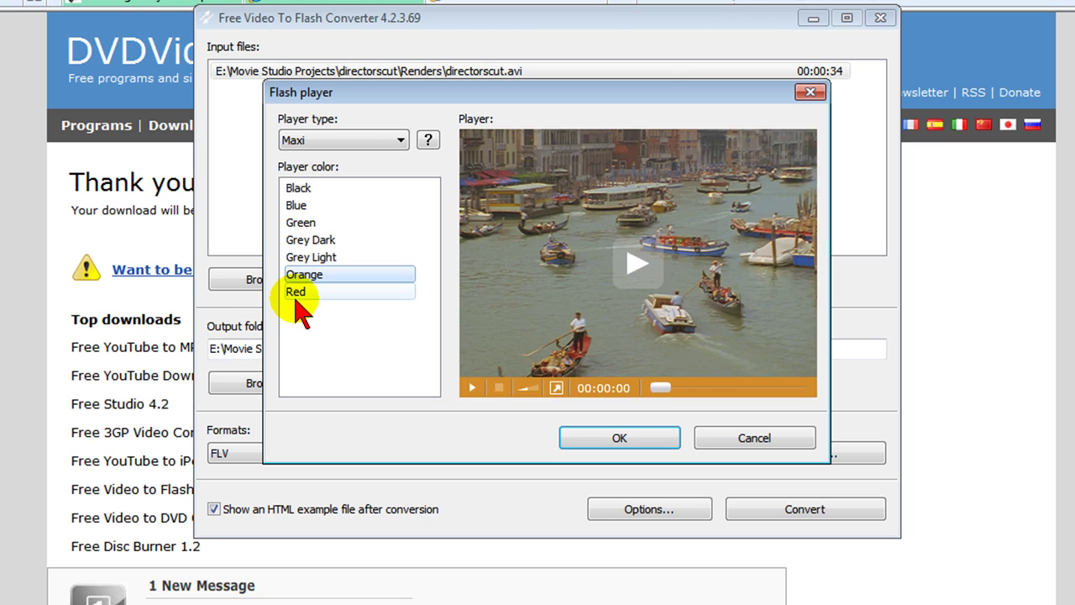
{"action": "left_click", "coordinate": [298, 291]}
{"action": "left_click", "coordinate": [315, 225]}
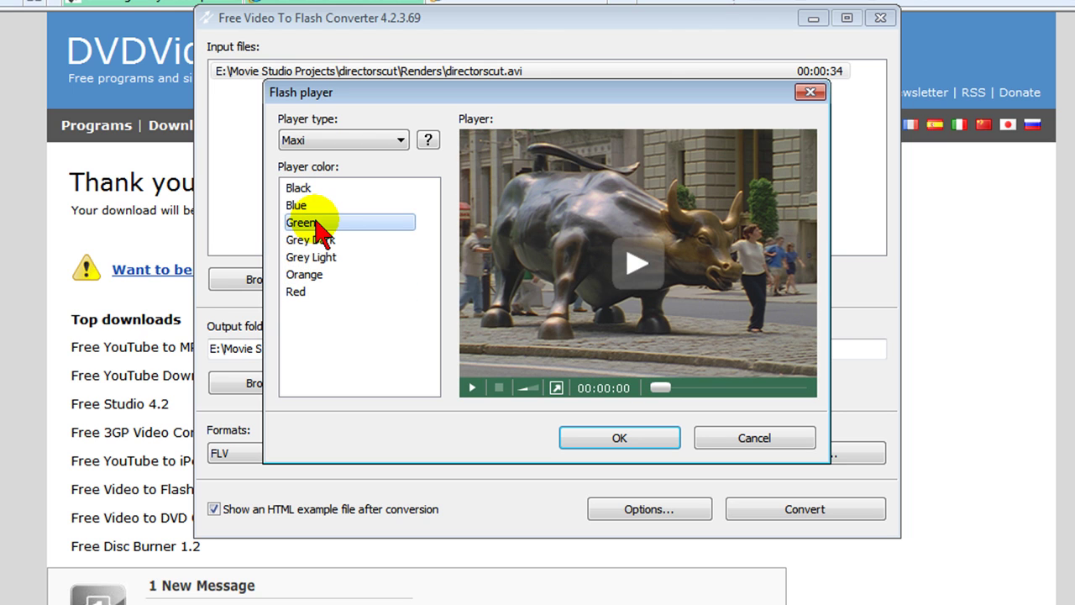
{"action": "left_click", "coordinate": [299, 208]}
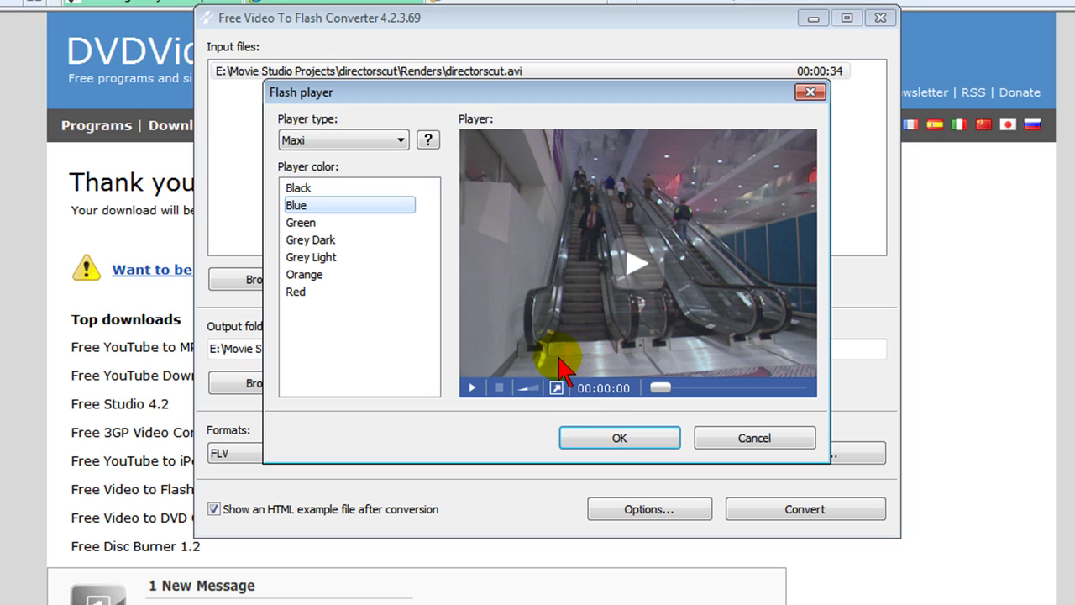
{"action": "left_click", "coordinate": [626, 436]}
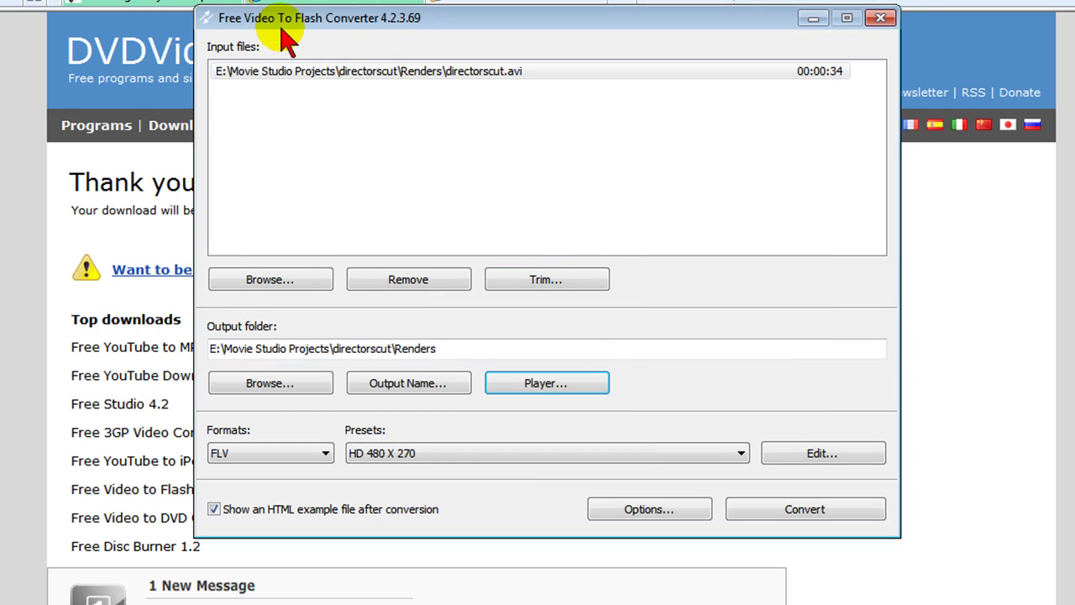
Bring Internet Explorer forward and switch to the tab with the embedded video article
{"action": "left_click", "coordinate": [86, 34]}
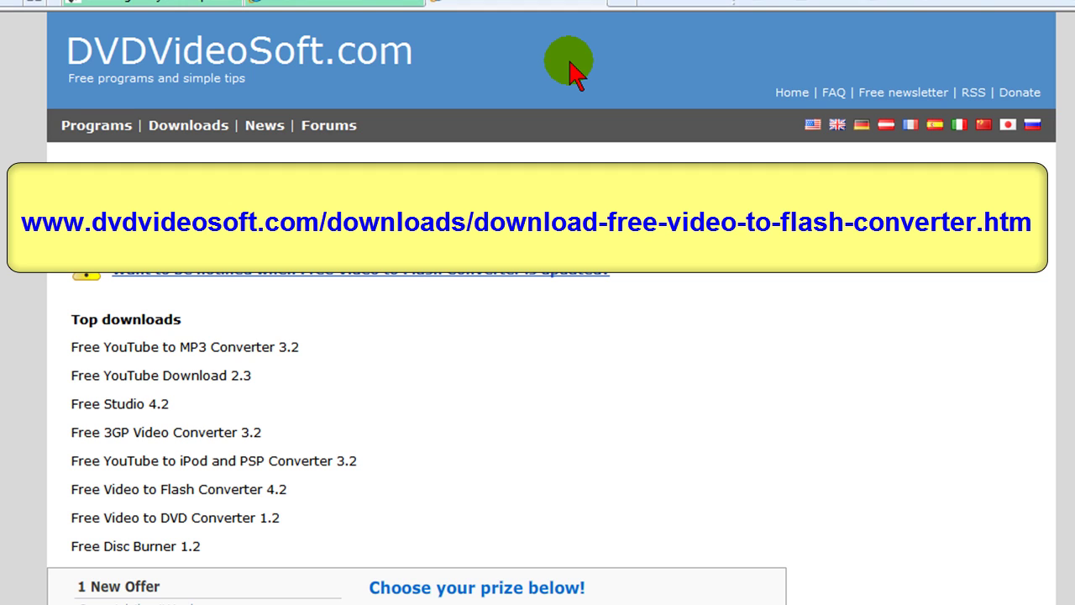
{"action": "left_click", "coordinate": [185, 4]}
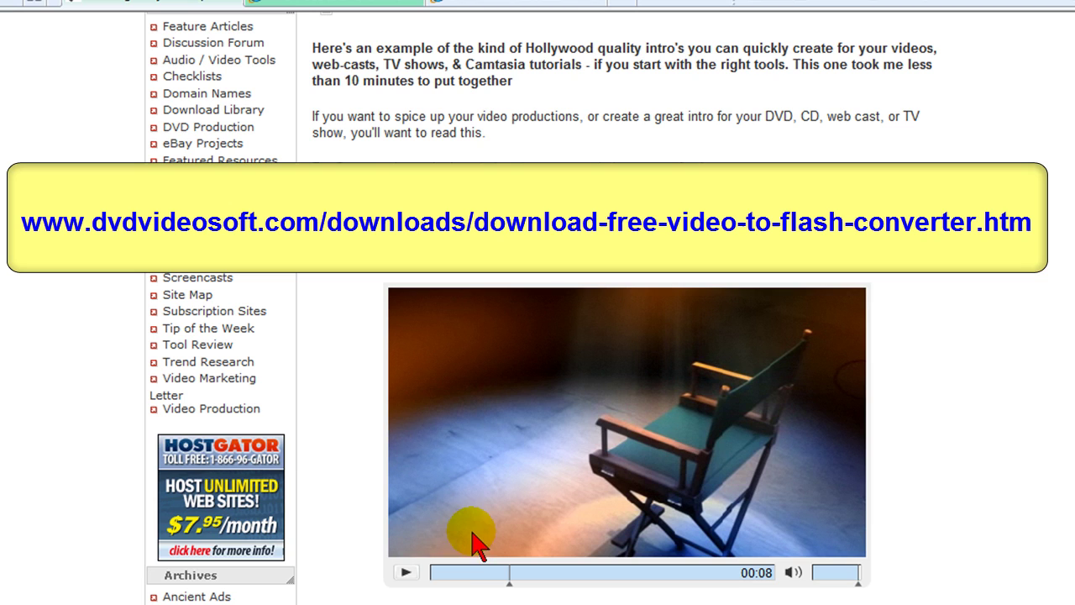
Play the embedded director's chair intro video and scroll back up the article page
{"action": "left_click", "coordinate": [407, 572]}
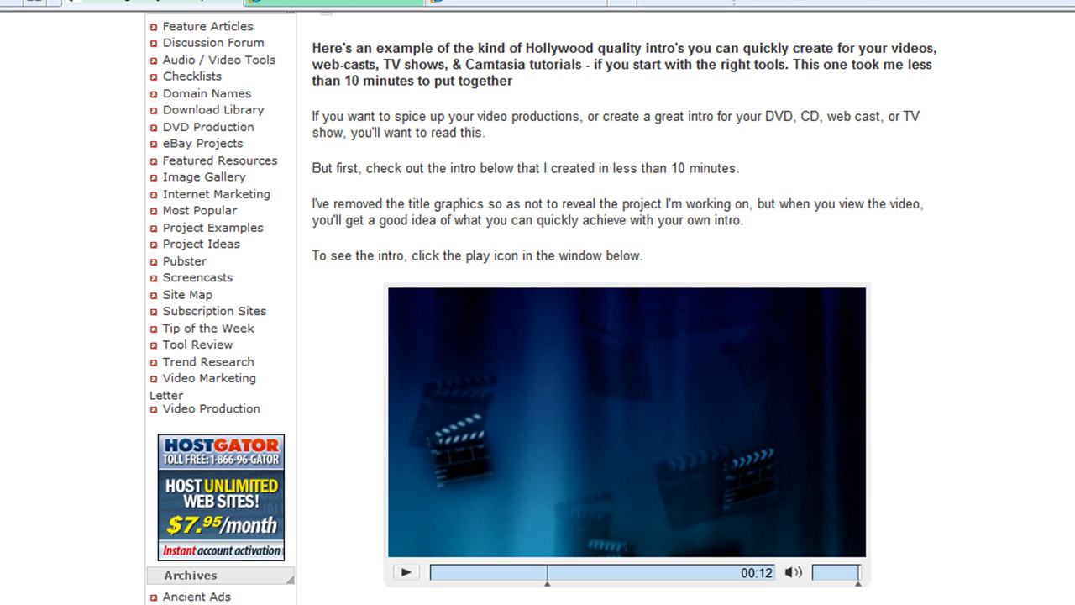
{"action": "scroll", "coordinate": [1025, 224], "scroll_direction": "up", "scroll_amount": 3}
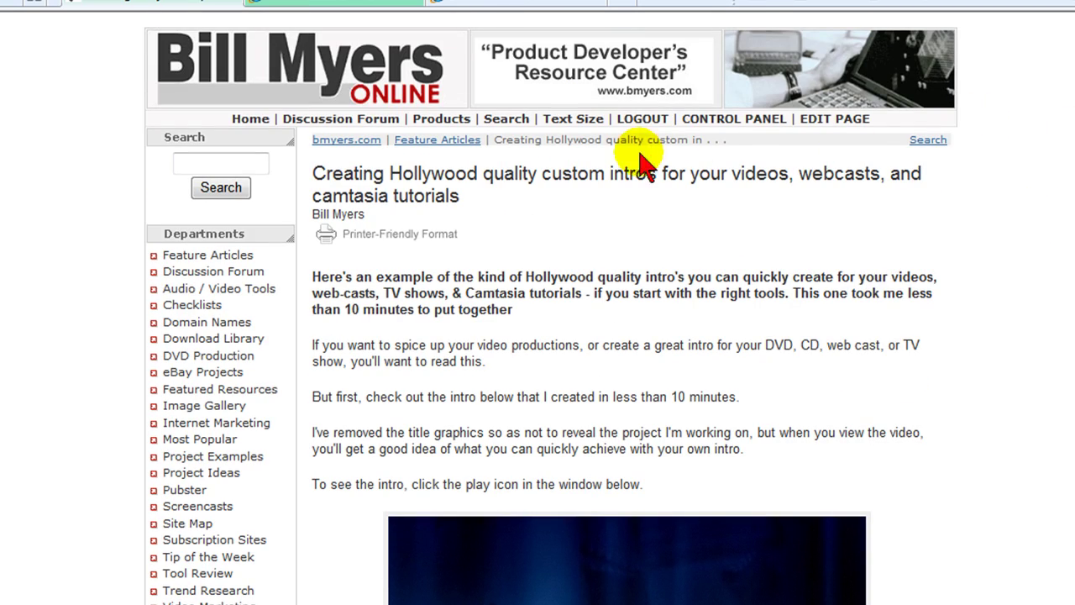